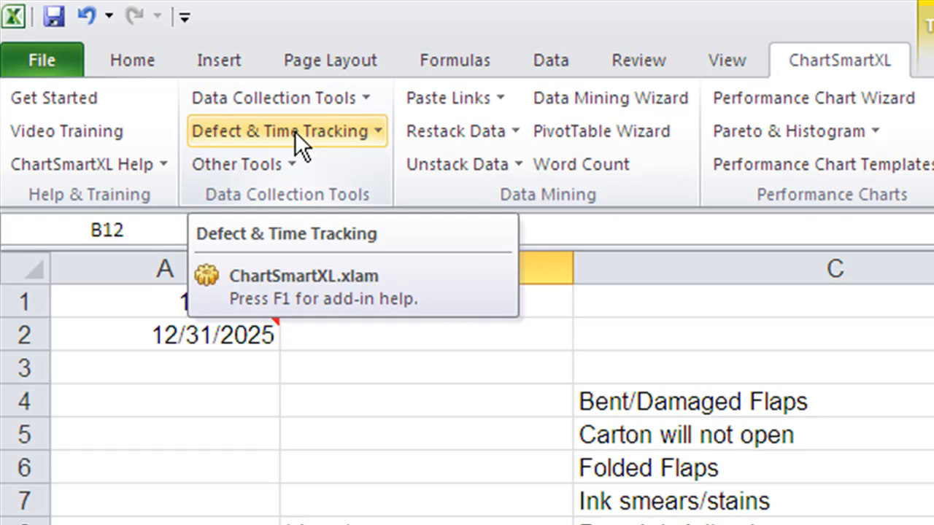
# Step: Examine the Date, Location and Defect columns, the Location choices in B12, and the source lists above the table headers
pyautogui.click(294, 131)
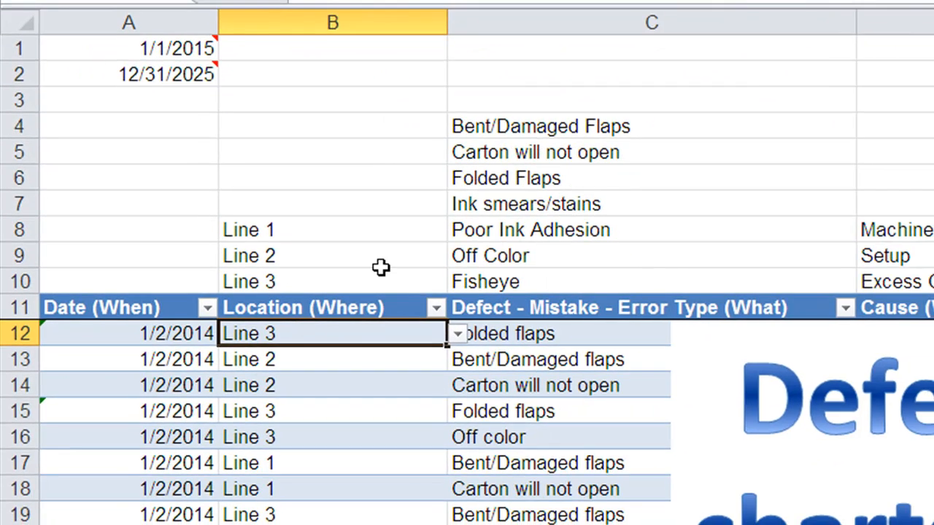
pyautogui.click(115, 333)
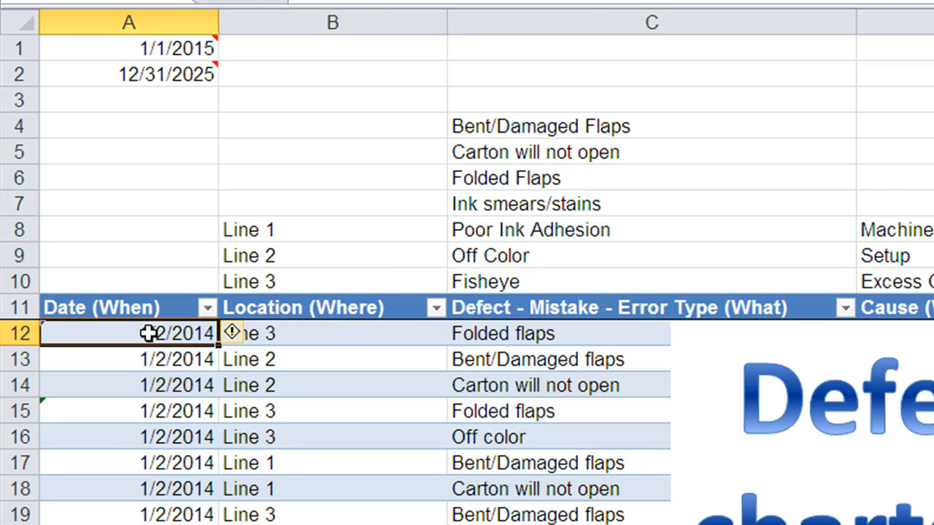
pyautogui.click(282, 332)
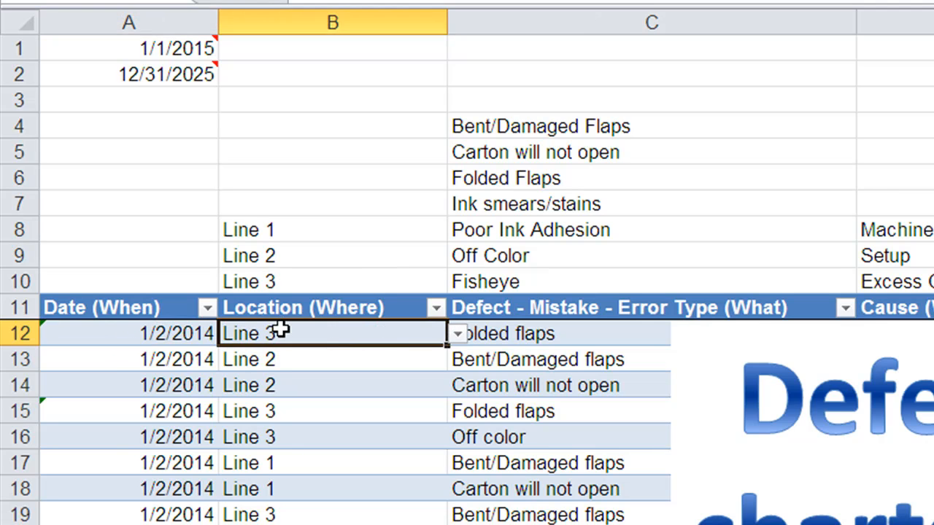
pyautogui.click(545, 333)
pyautogui.click(349, 281)
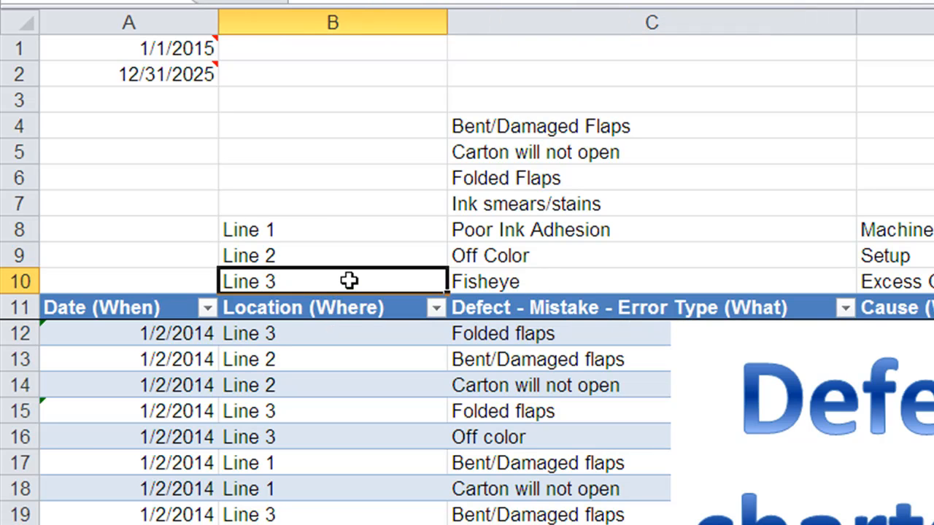
pyautogui.moveTo(349, 281); pyautogui.dragTo(334, 216)
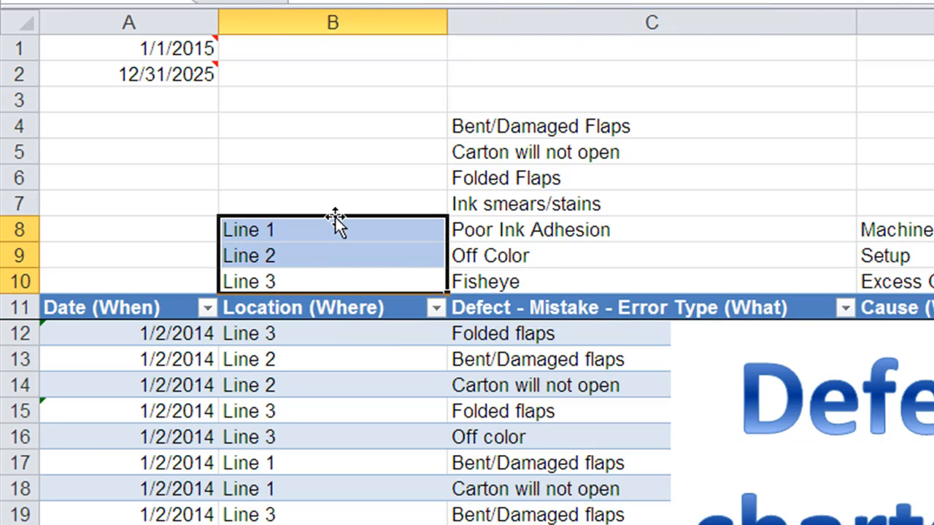
pyautogui.click(363, 332)
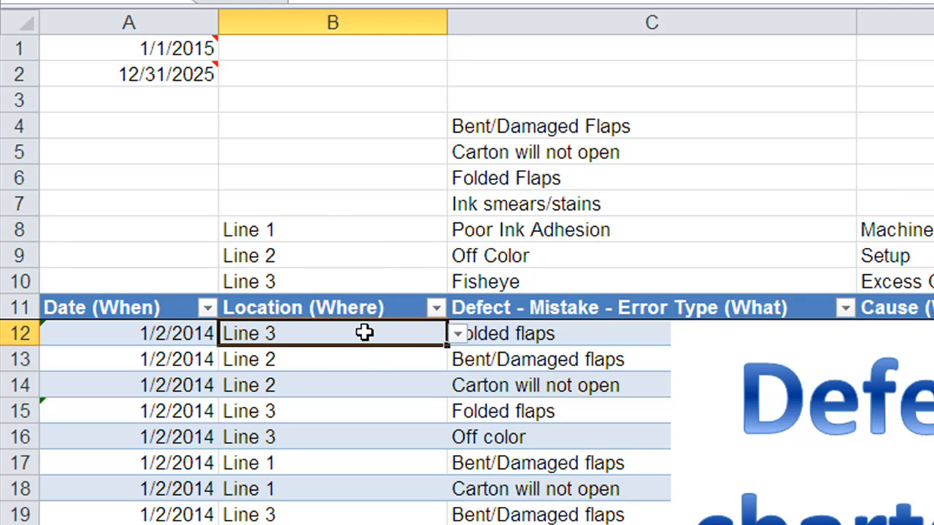
pyautogui.click(455, 333)
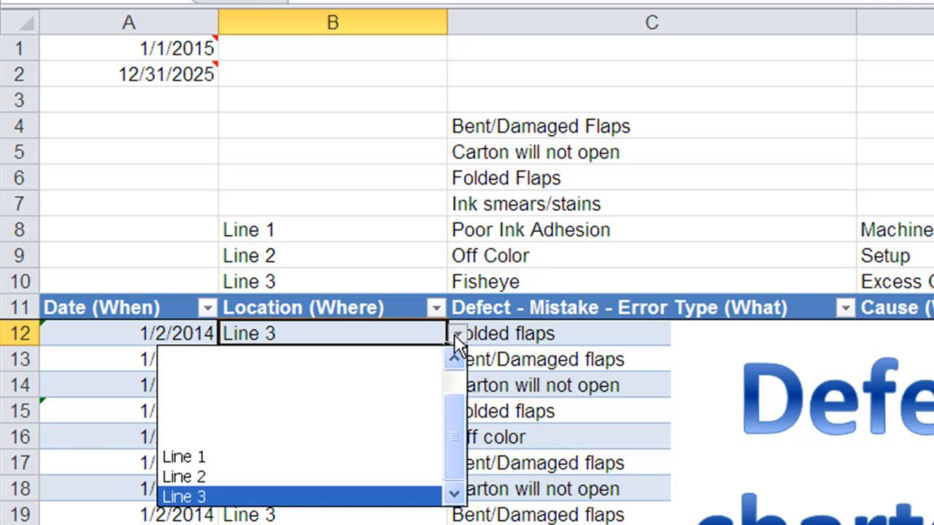
pyautogui.click(554, 272)
pyautogui.moveTo(551, 274); pyautogui.dragTo(562, 125)
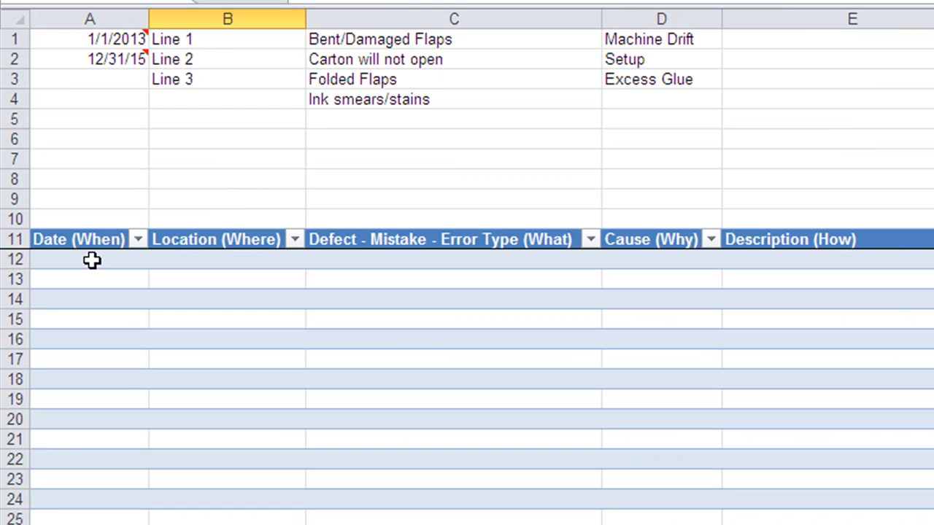
# Step: Start the record in row 12 with the date 06/10/16 and the location Line 3
pyautogui.click(94, 259)
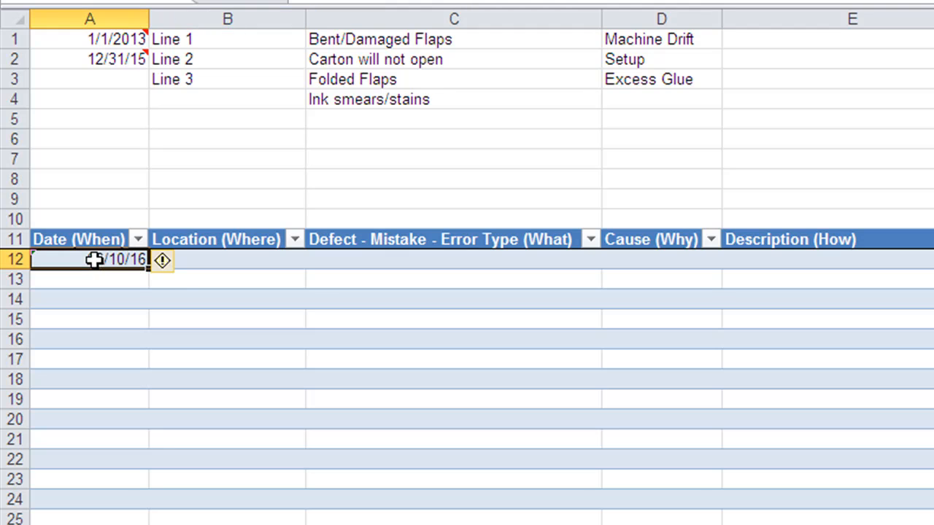
pyautogui.click(204, 260)
pyautogui.click(315, 256)
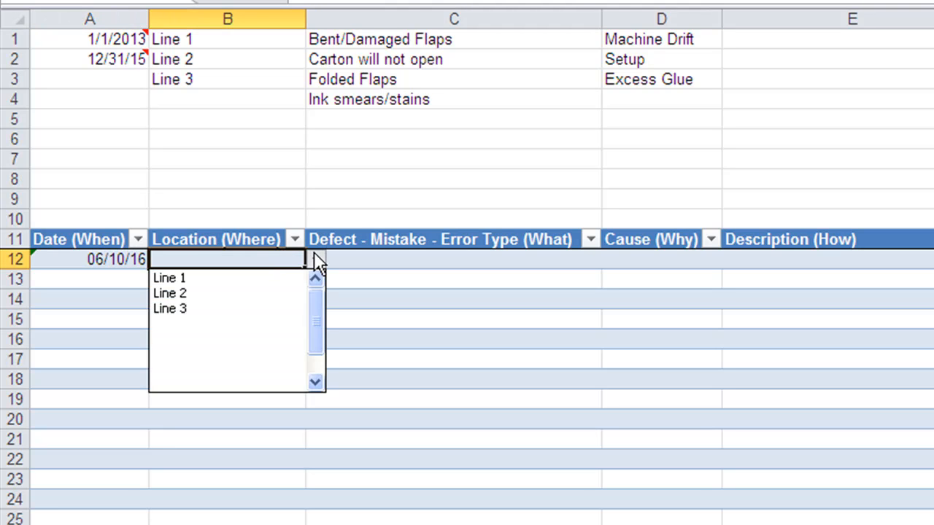
pyautogui.click(297, 303)
# Step: Set row 12's defect type to Bent/Damaged Flaps and its cause to Machine Drift
pyautogui.click(389, 259)
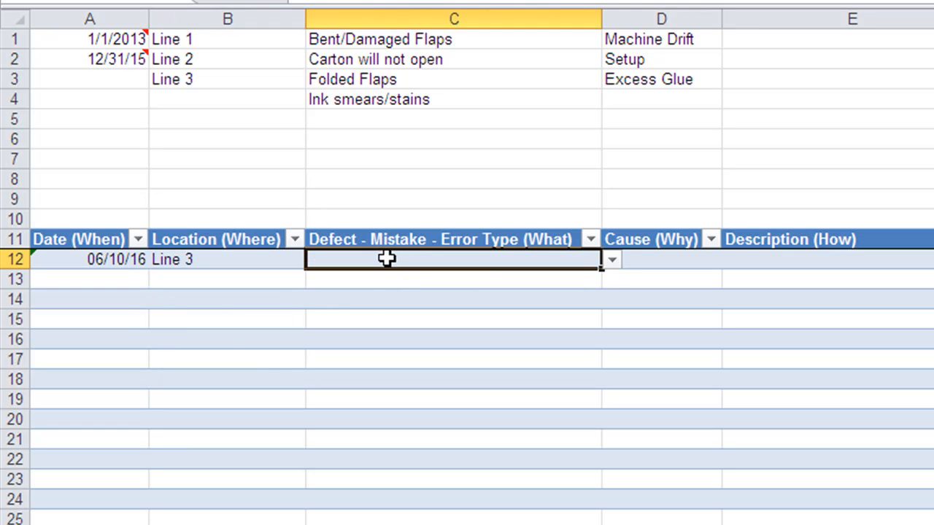
pyautogui.click(611, 262)
pyautogui.click(549, 276)
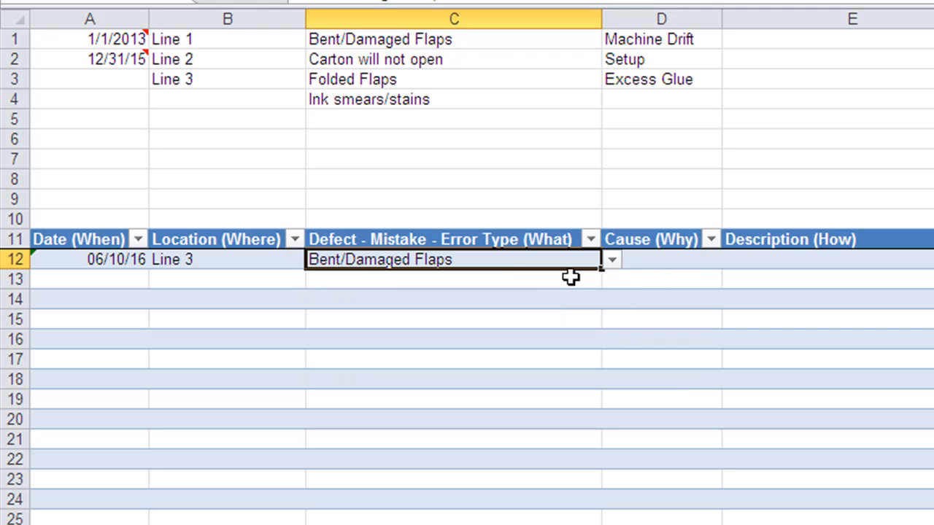
pyautogui.click(693, 267)
pyautogui.click(729, 261)
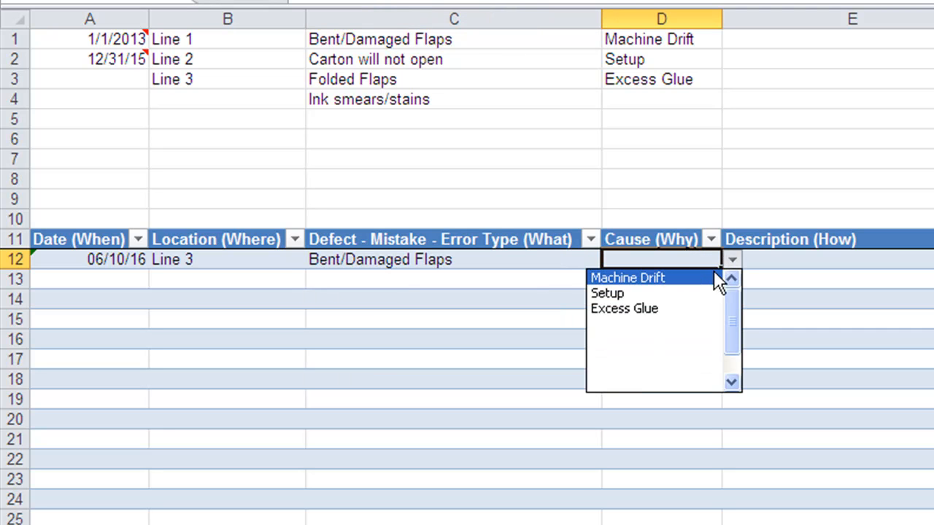
pyautogui.click(635, 277)
# Step: Enter "whatever happened" as the description of the defect in row 12
pyautogui.click(794, 263)
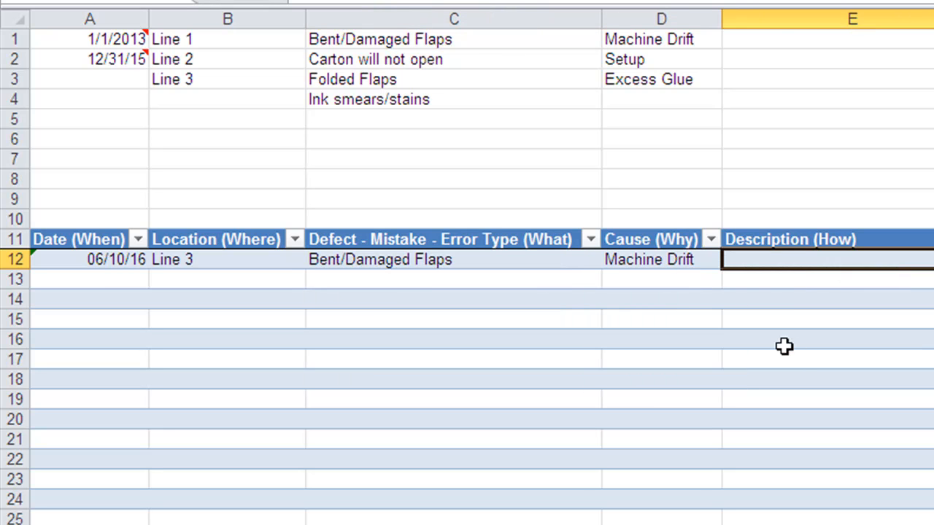
pyautogui.write('what')
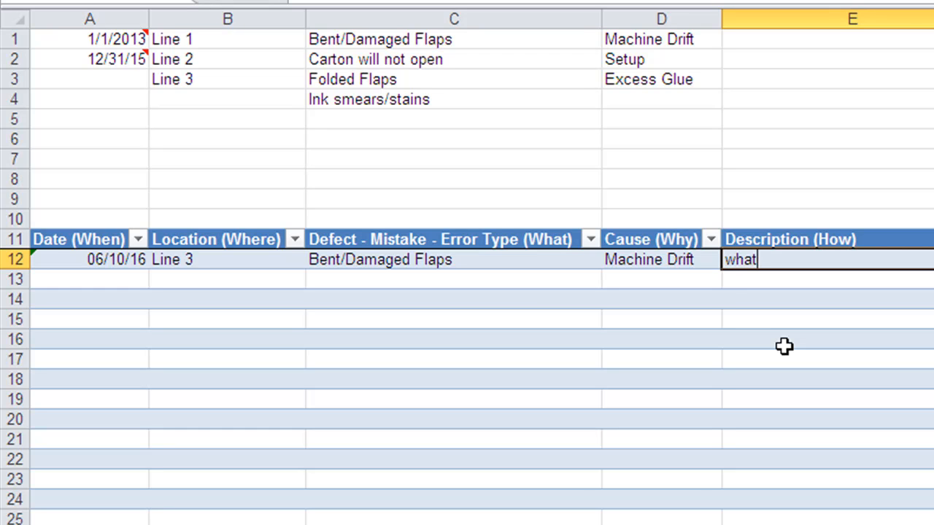
pyautogui.write('ever happened')
pyautogui.press('Return')
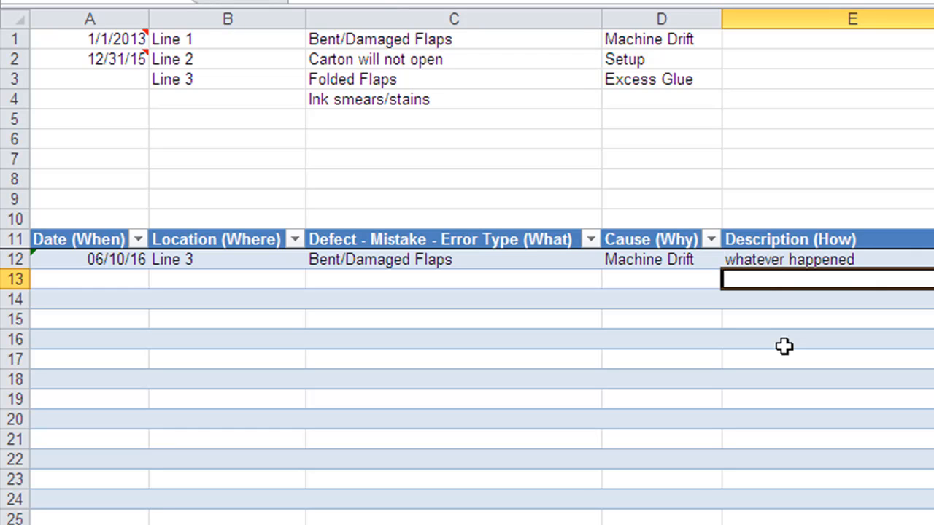
# Step: Copy the date from row 12 down to row 13 and set the location there to Line 1
pyautogui.click(106, 280)
pyautogui.hotkey('ctrl', 'd')
pyautogui.click(269, 287)
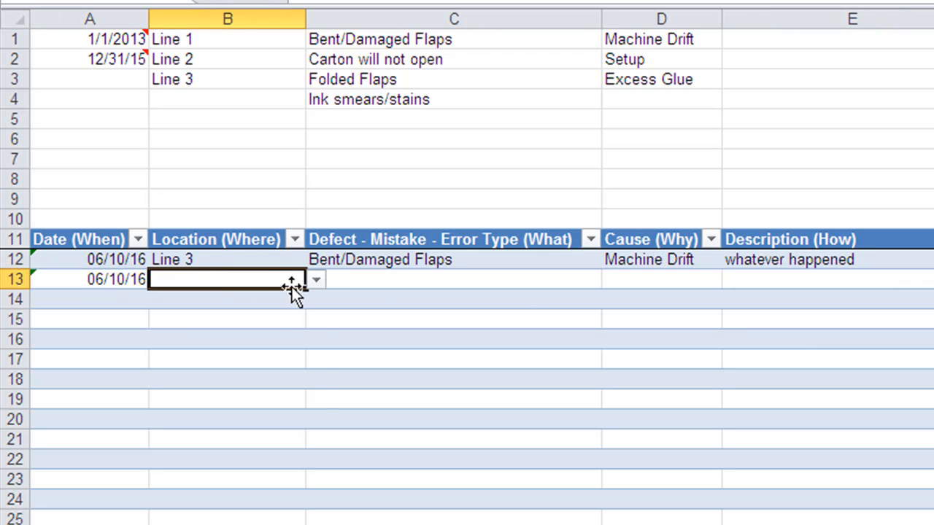
pyautogui.click(319, 280)
pyautogui.click(282, 297)
# Step: Set the defect type in row 13 to Carton will not open
pyautogui.click(435, 279)
pyautogui.click(612, 279)
pyautogui.click(549, 308)
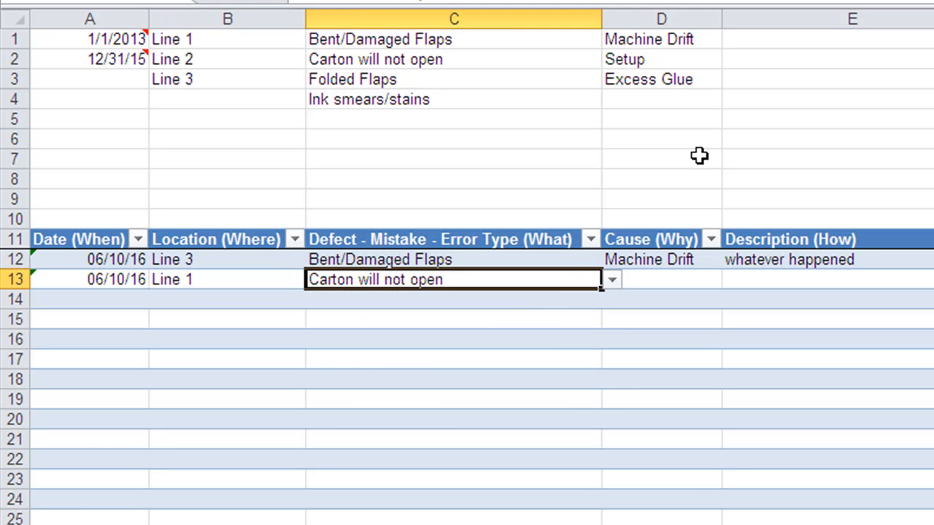
# Step: Enter Carton will not open as the defect type and Machine Drift as the cause in row 14
pyautogui.click(399, 298)
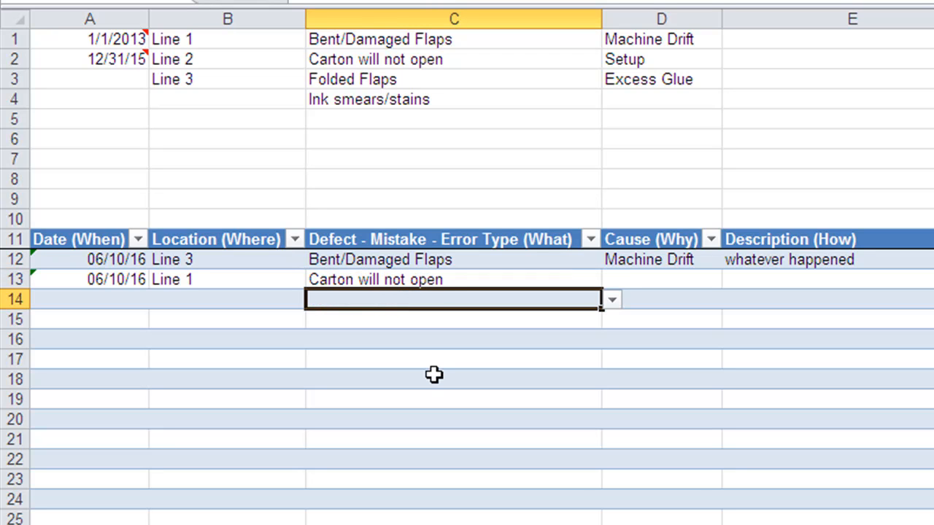
pyautogui.write('Carton will not open')
pyautogui.press('Tab')
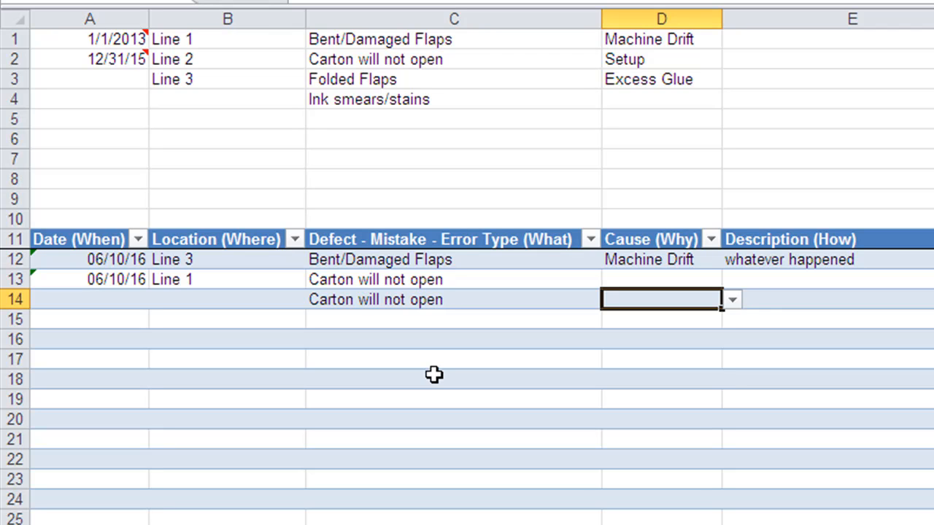
pyautogui.write('Machine Drift')
pyautogui.press('Tab')
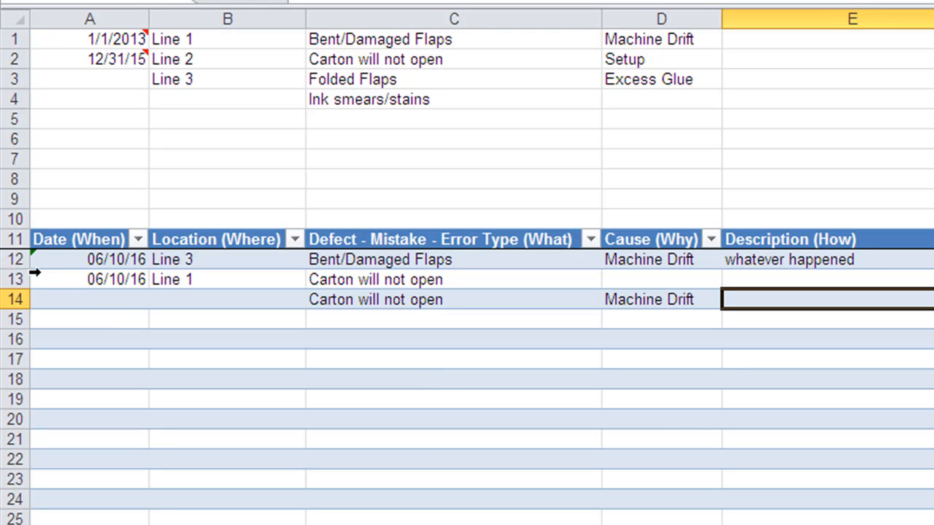
# Step: Look over the Date and Defect column headers, and check the Defect Tracking - Date sheet and Excel's data validation tools
pyautogui.click(71, 239)
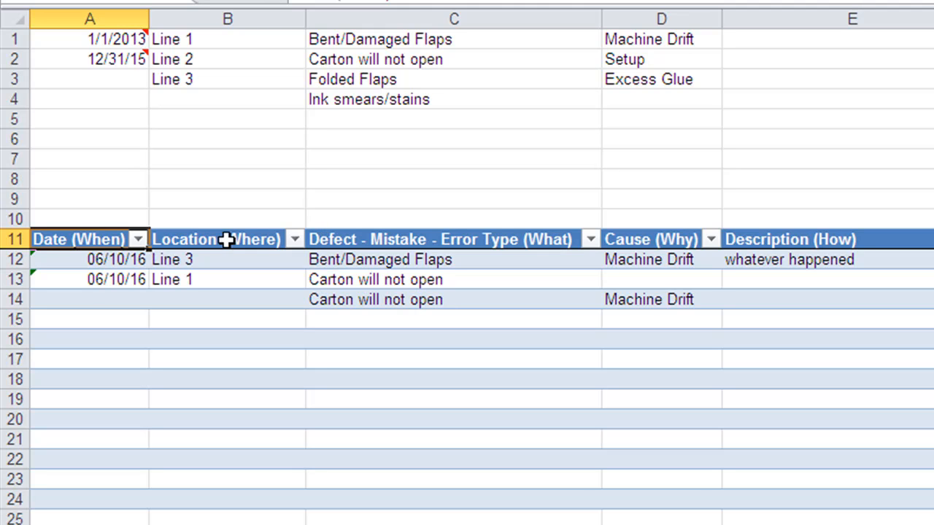
pyautogui.click(406, 239)
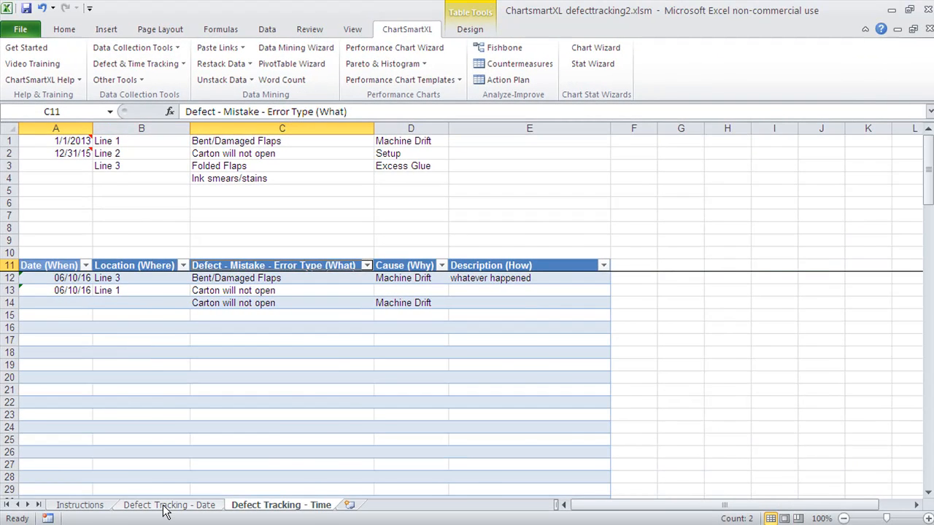
pyautogui.click(165, 505)
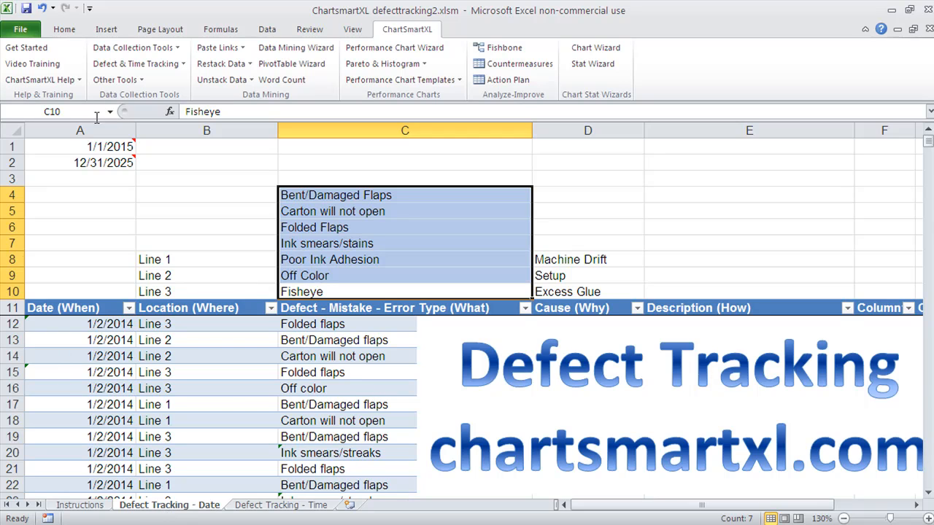
pyautogui.click(267, 29)
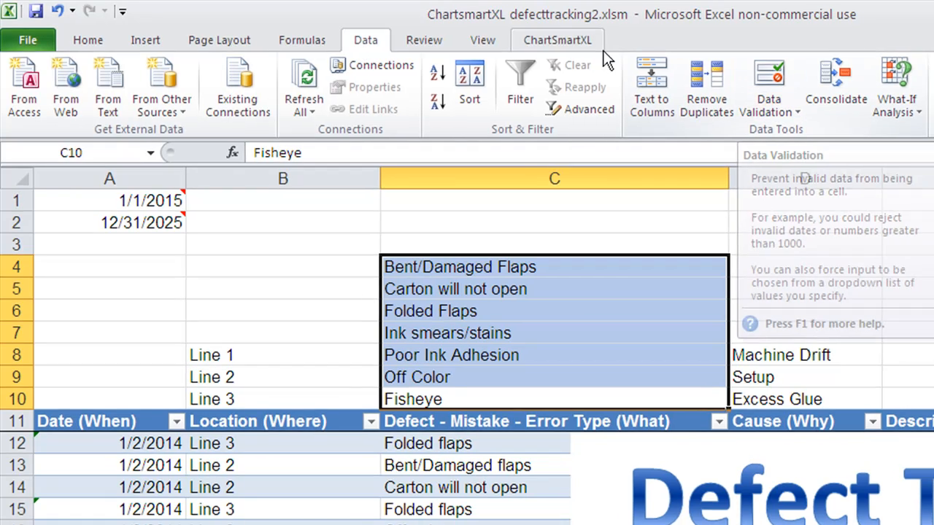
pyautogui.click(560, 40)
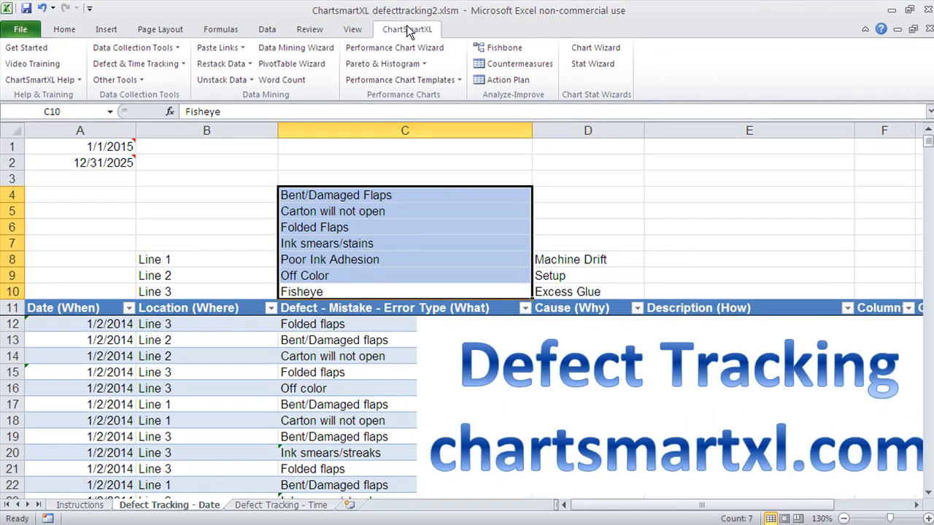